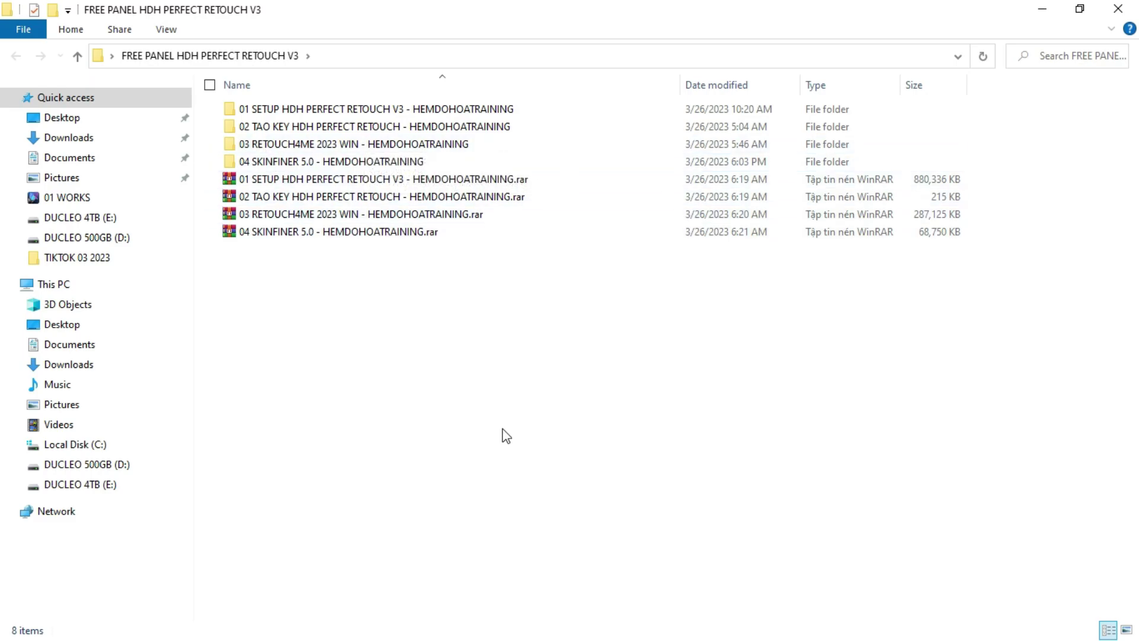
# Glance into the 02 TAO KEY folder, then return and open 01 SETUP HDH PERFECT RETOUCH V3
pyautogui.doubleClick(391, 130)
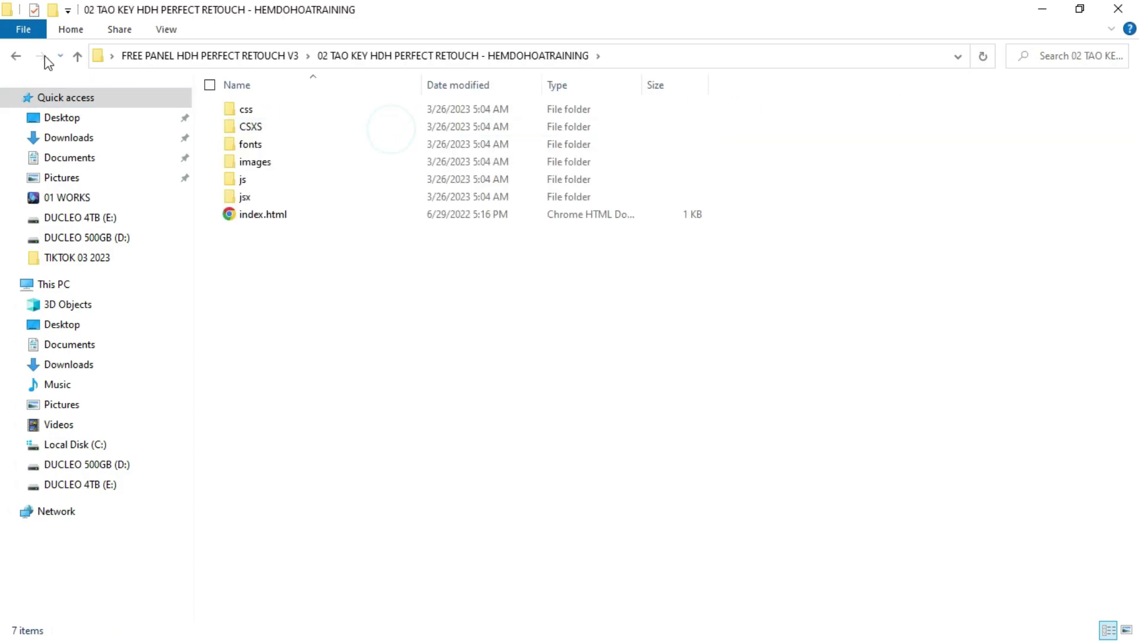
pyautogui.click(16, 55)
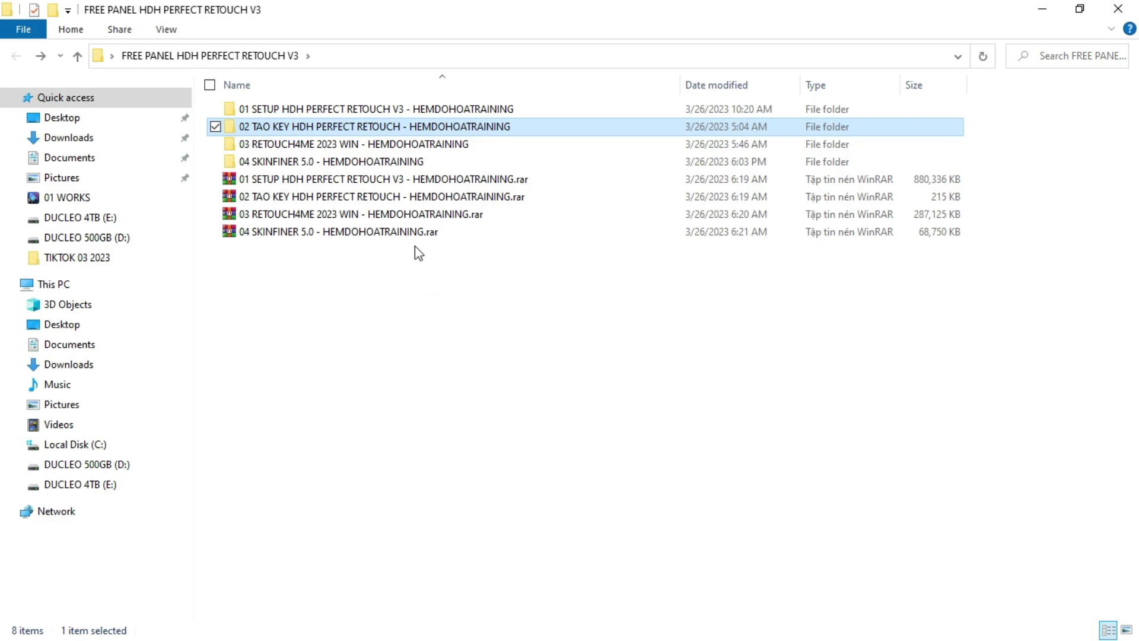
pyautogui.click(343, 110)
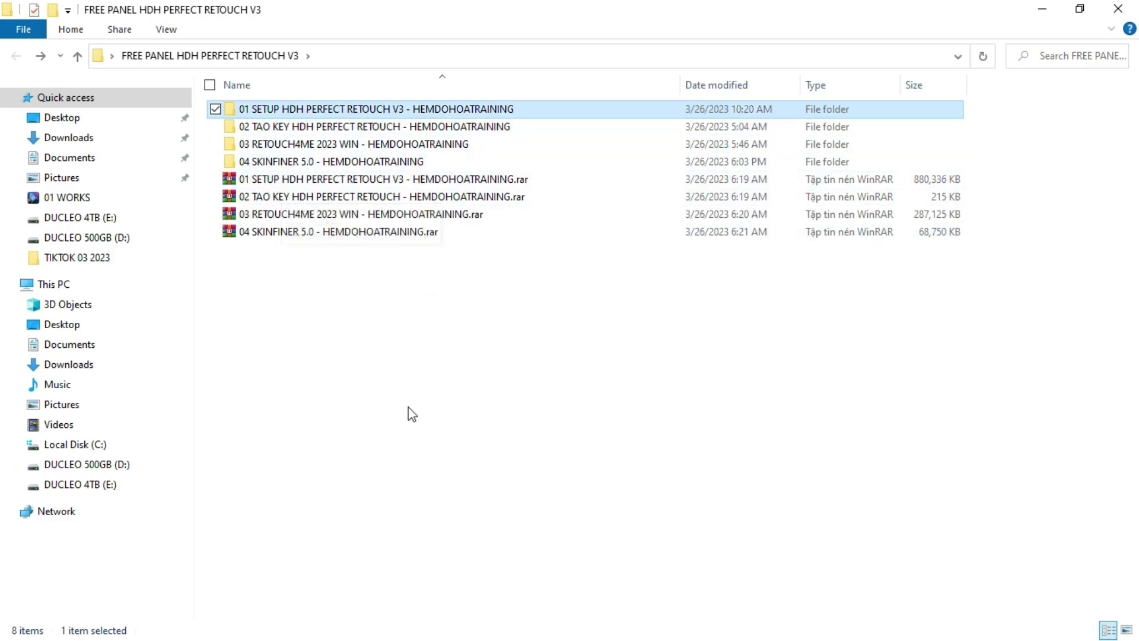
pyautogui.doubleClick(337, 108)
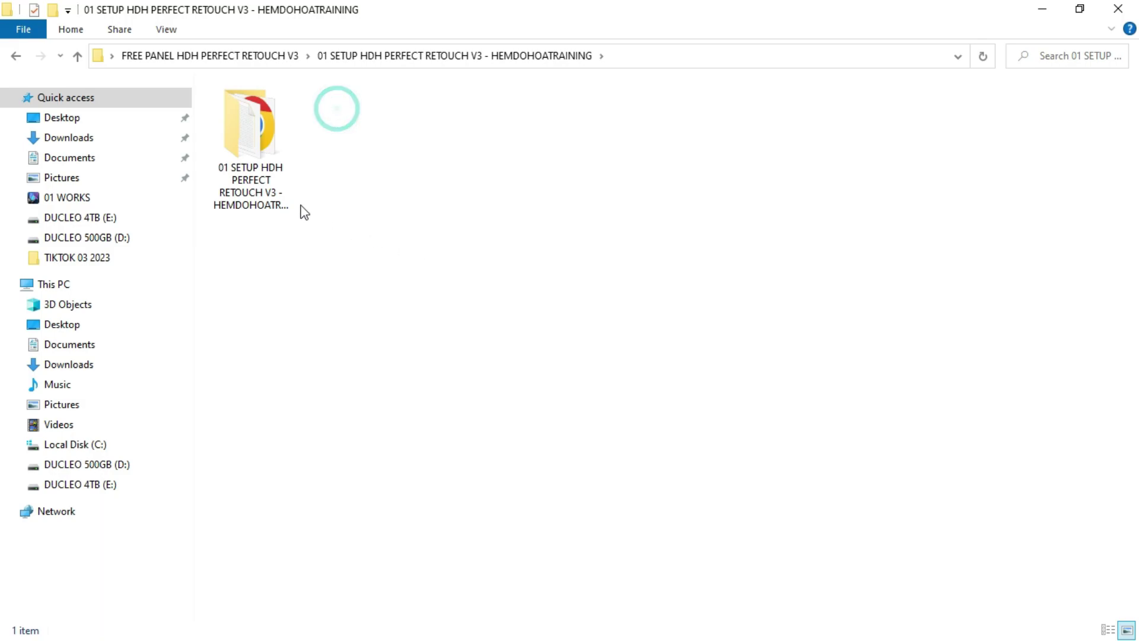
# Enter the inner setup subfolder and show its nine setup files as Large icons
pyautogui.doubleClick(273, 177)
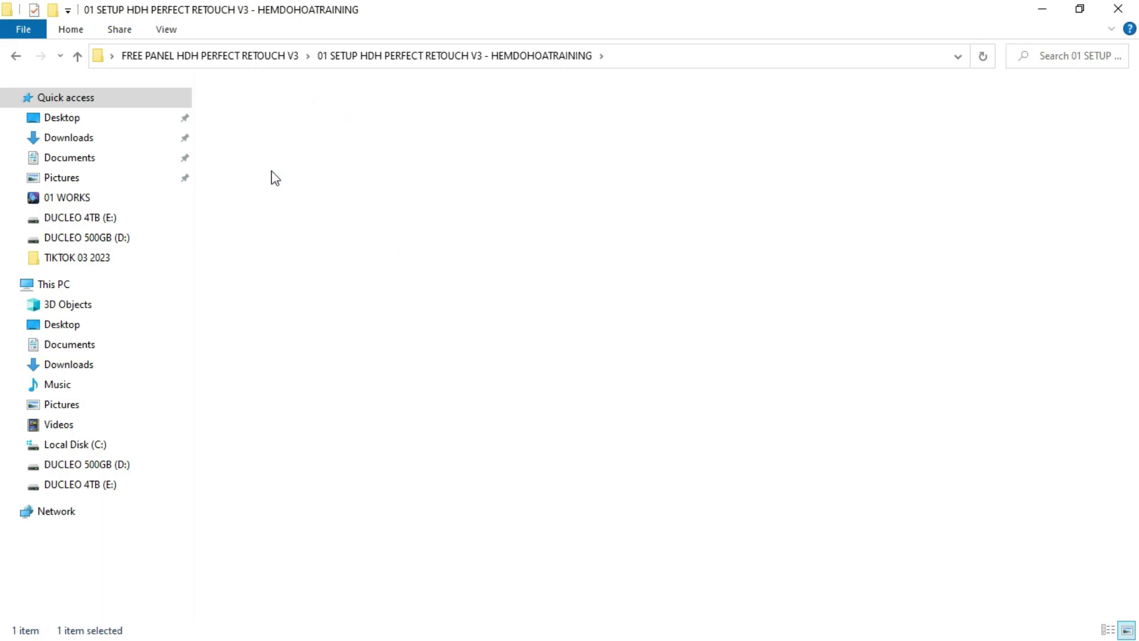
pyautogui.click(166, 33)
pyautogui.click(252, 49)
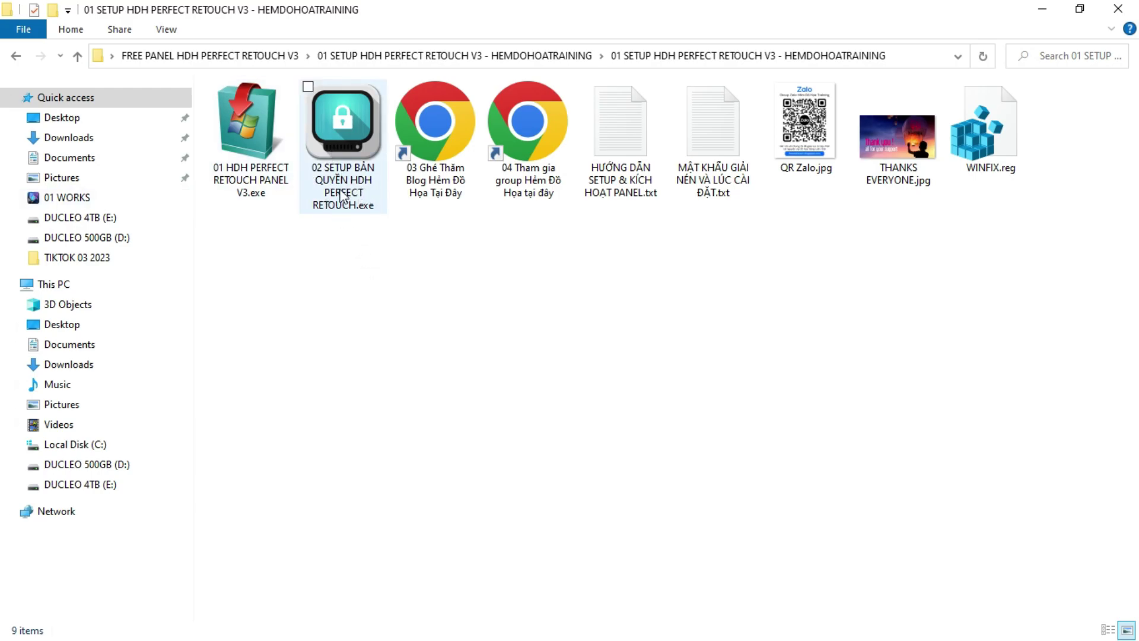
# Back in FREE PANEL HDH PERFECT RETOUCH V3, copy the 02 TAO KEY HDH PERFECT RETOUCH folder
pyautogui.hotkey('alt', 'Left')
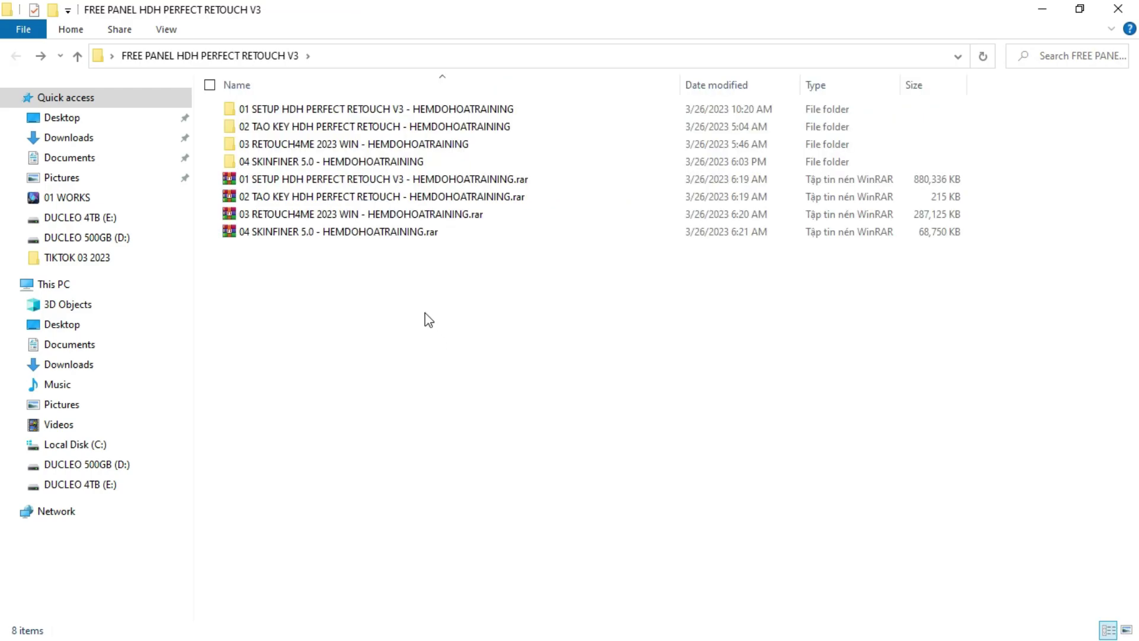
pyautogui.click(351, 127)
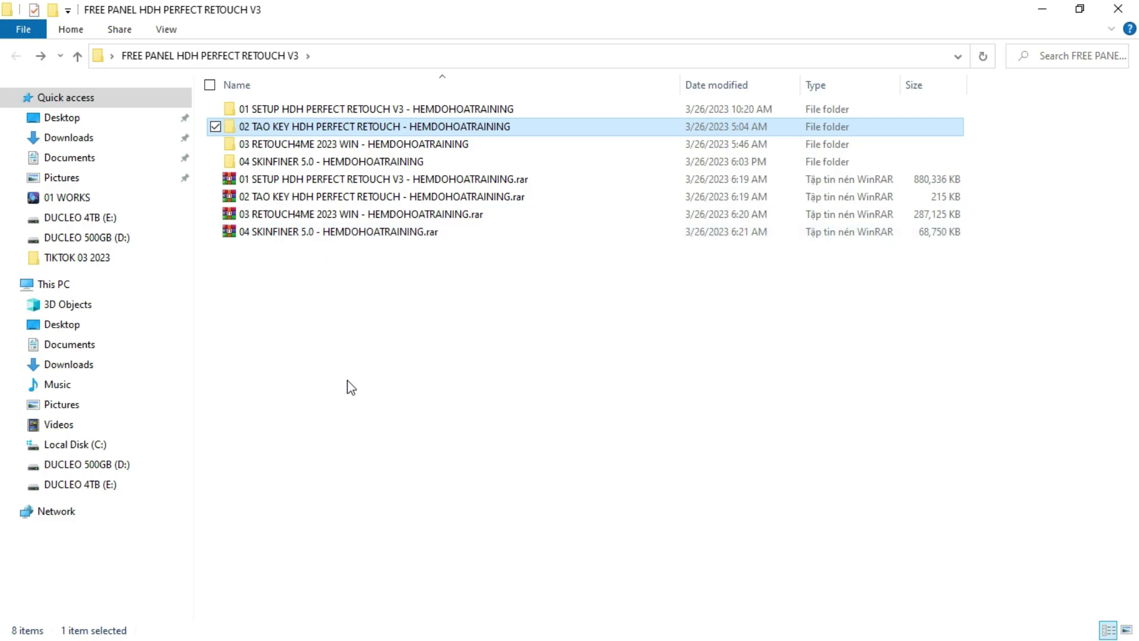
pyautogui.click(372, 383)
pyautogui.moveTo(374, 133)
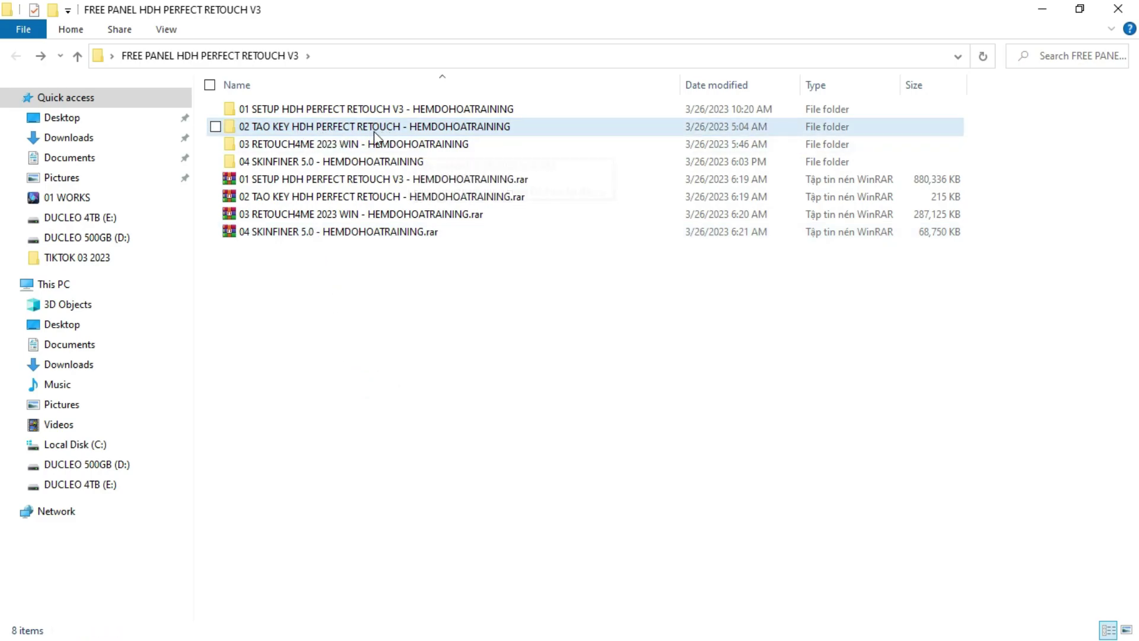
pyautogui.rightClick(399, 129)
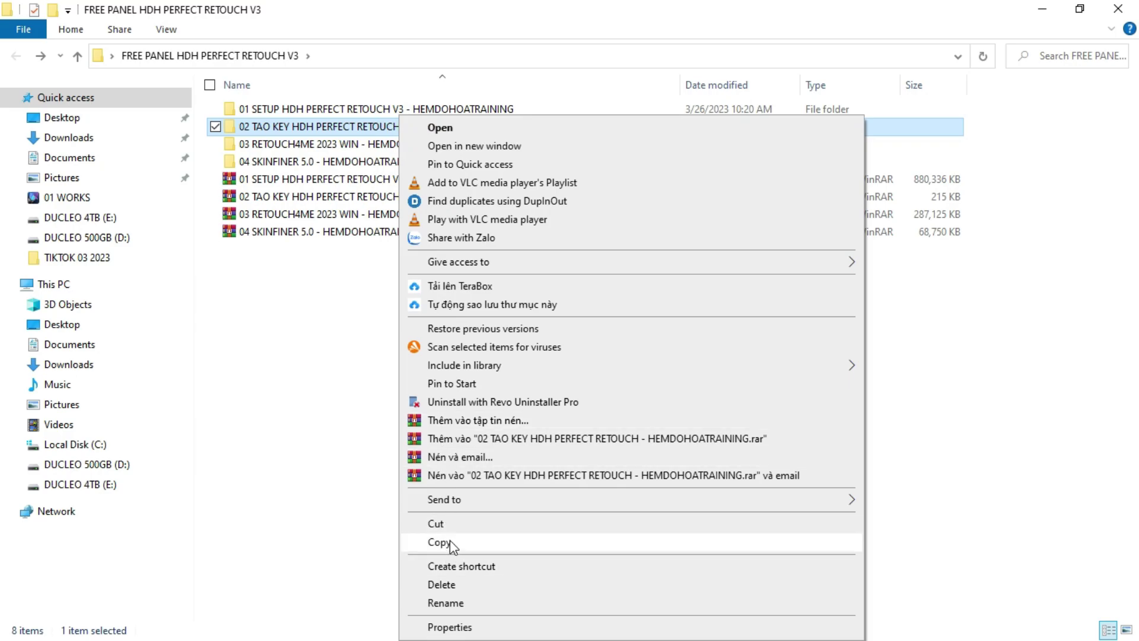
pyautogui.click(450, 540)
pyautogui.click(498, 488)
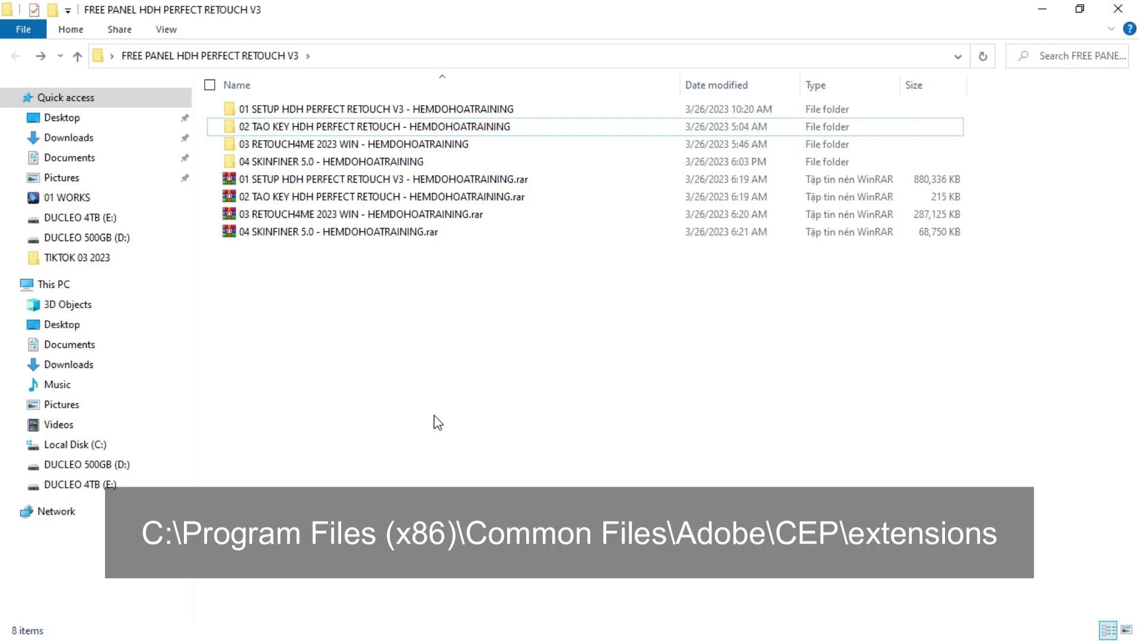
# Browse from Local Disk (C:) through Program Files (x86) and Common Files into Adobe
pyautogui.click(72, 449)
pyautogui.click(486, 449)
pyautogui.moveTo(280, 215)
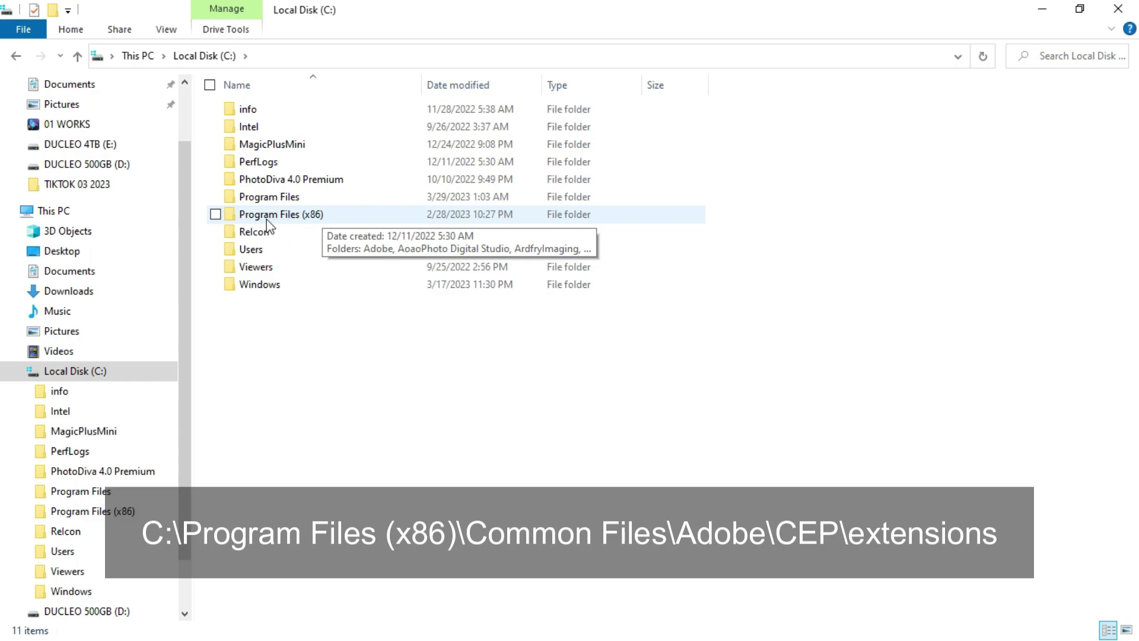
pyautogui.doubleClick(300, 221)
pyautogui.click(321, 180)
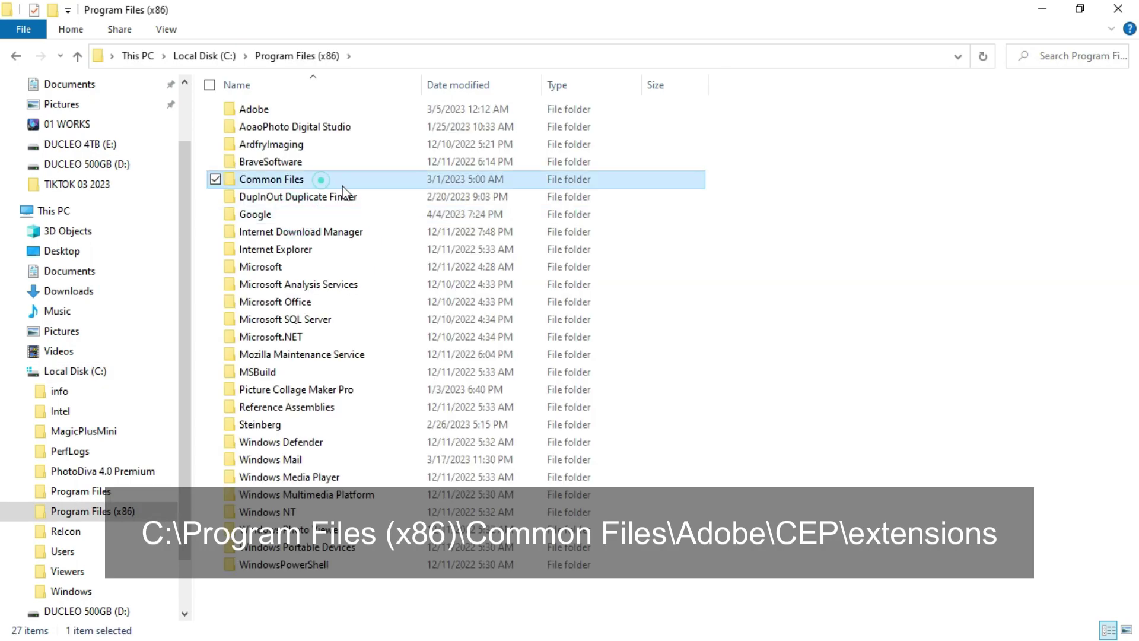
pyautogui.moveTo(272, 179)
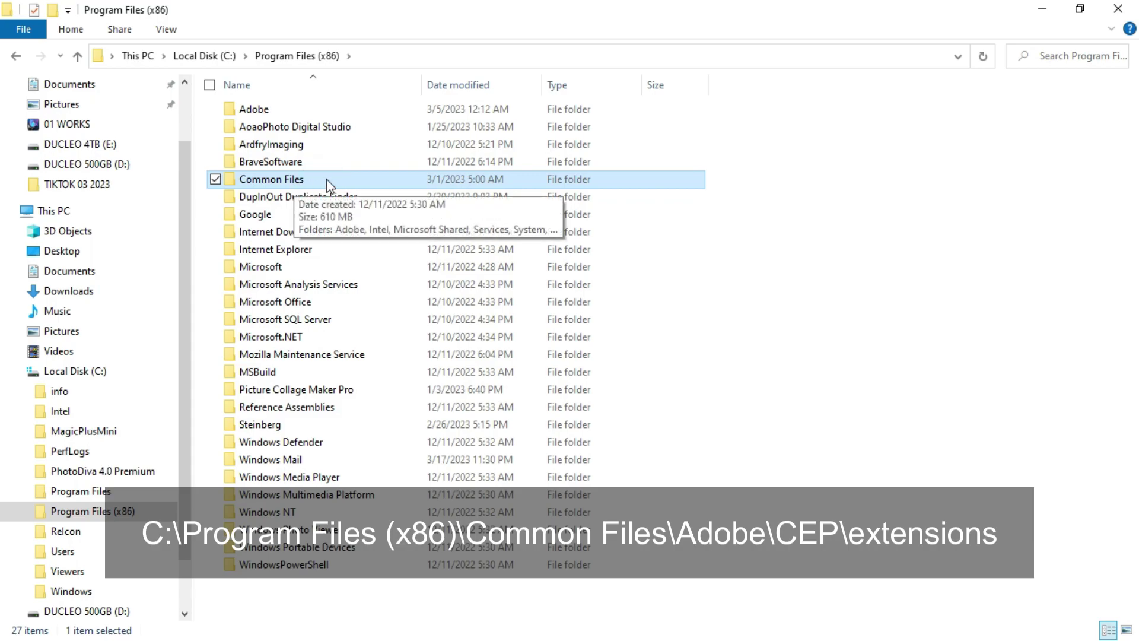
pyautogui.doubleClick(326, 179)
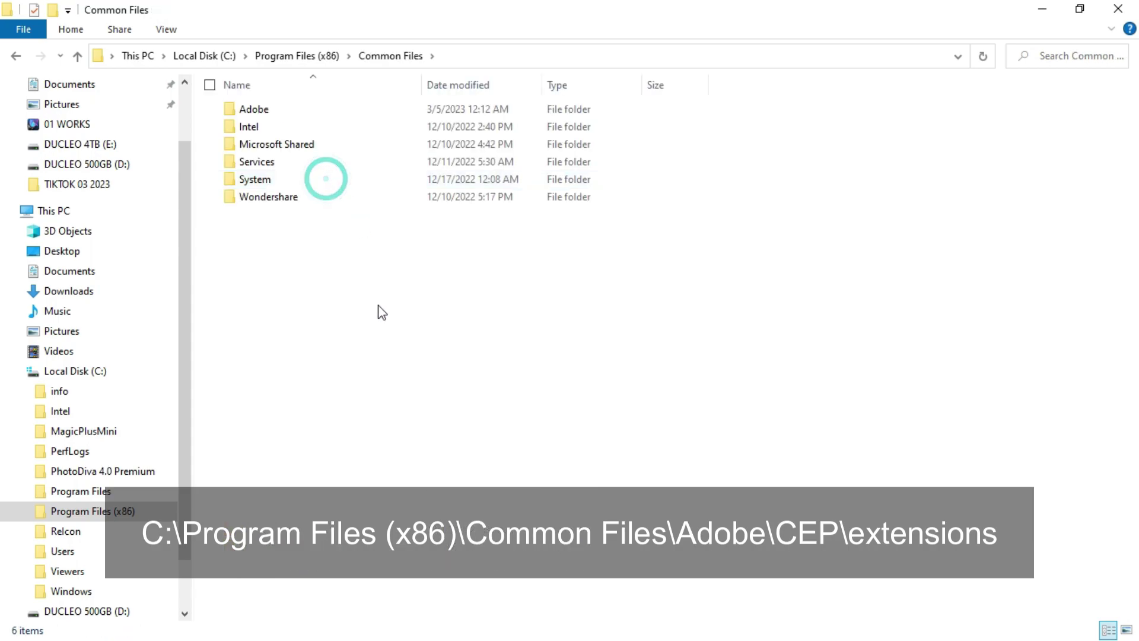
pyautogui.doubleClick(267, 111)
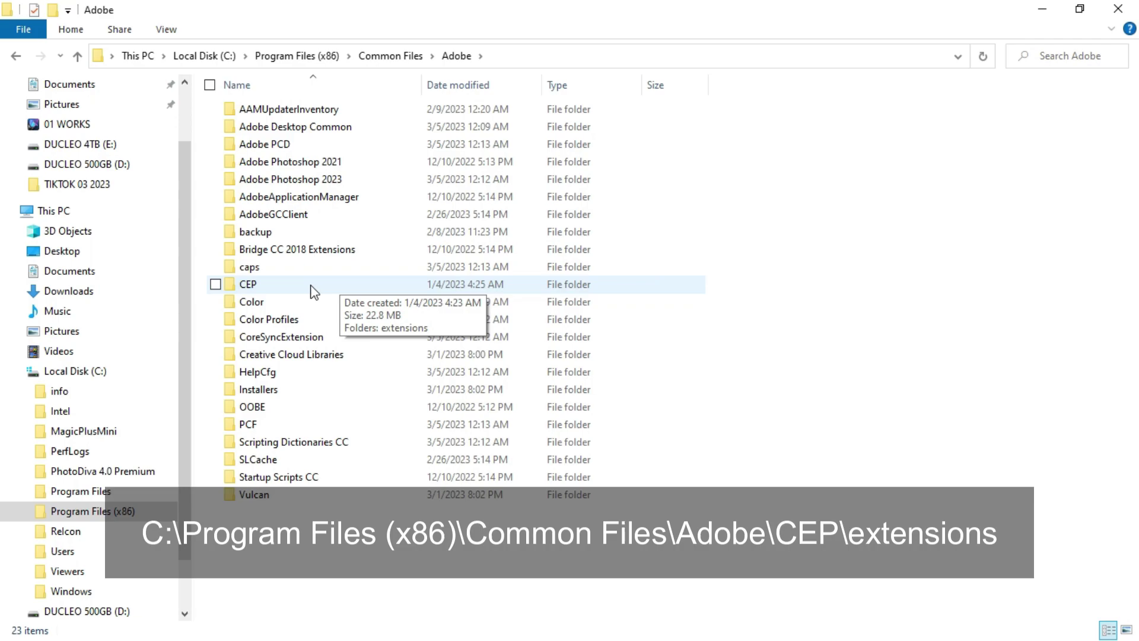
# Paste the copied 02 TAO KEY folder into the CEP\extensions folder
pyautogui.doubleClick(342, 287)
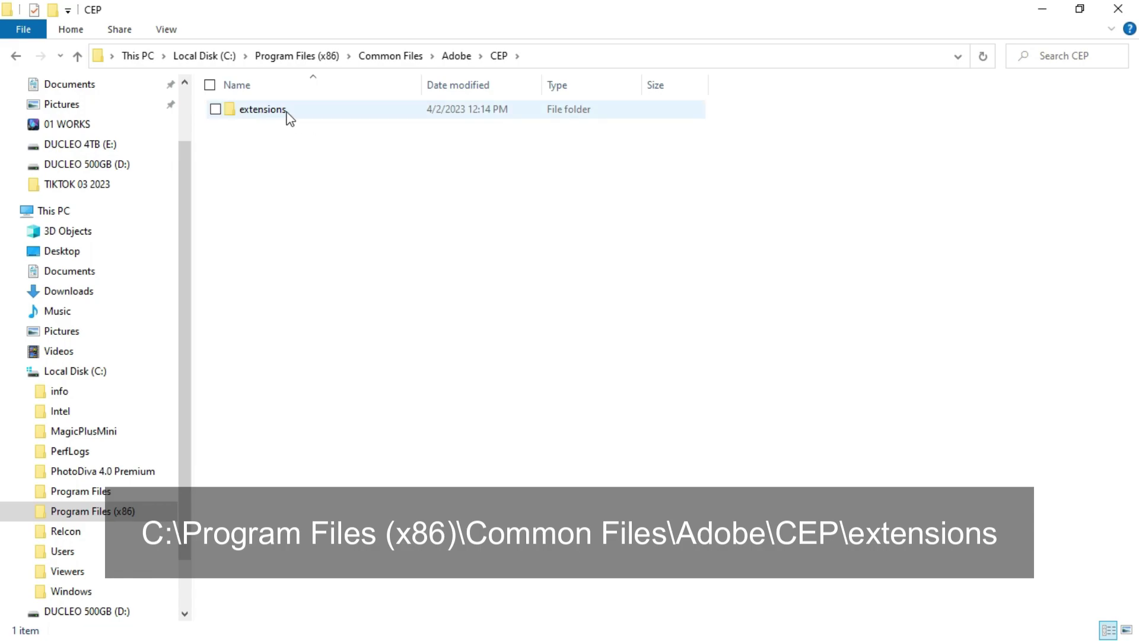
pyautogui.doubleClick(371, 110)
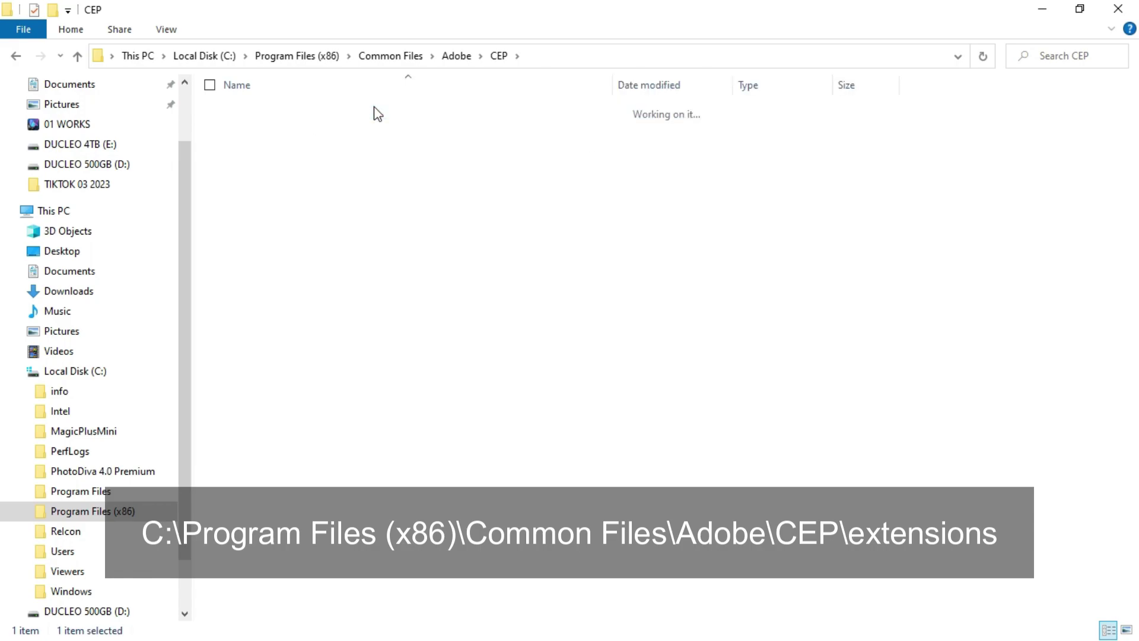
pyautogui.rightClick(358, 208)
pyautogui.click(391, 324)
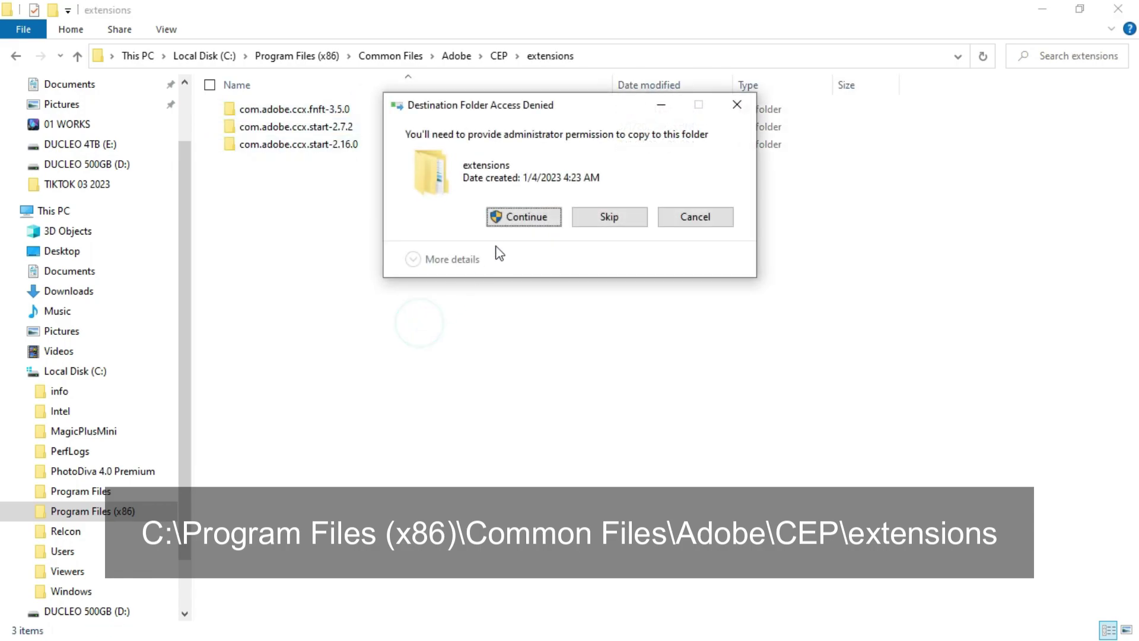
# Grant administrator permission, then check via the desktop shortcut that 02 TAO KEY is in extensions
pyautogui.click(517, 225)
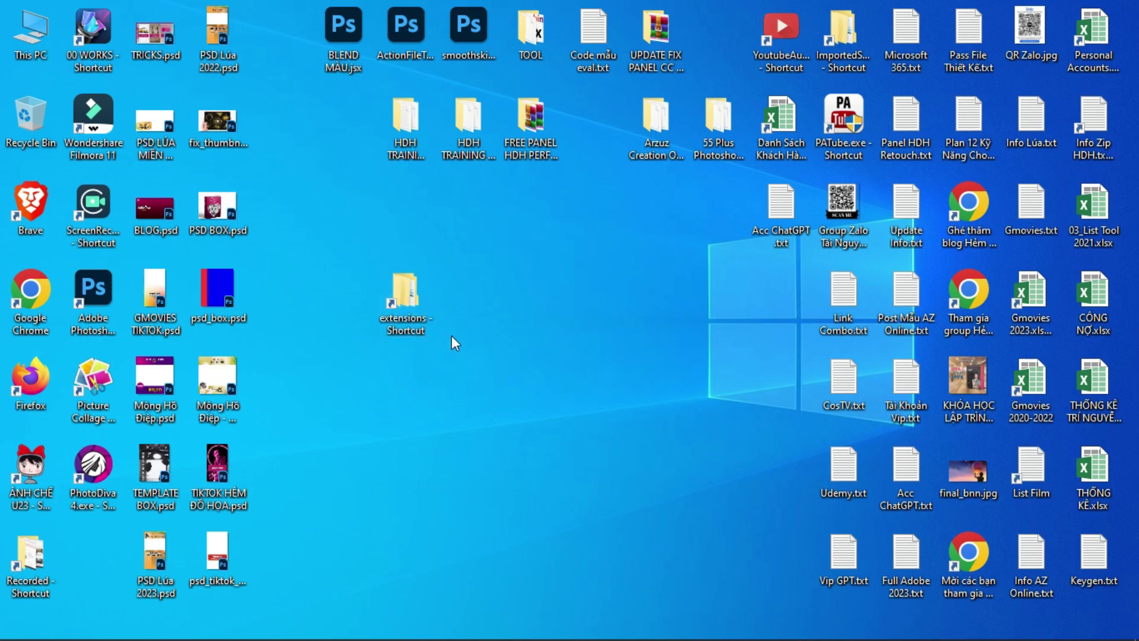
pyautogui.doubleClick(406, 320)
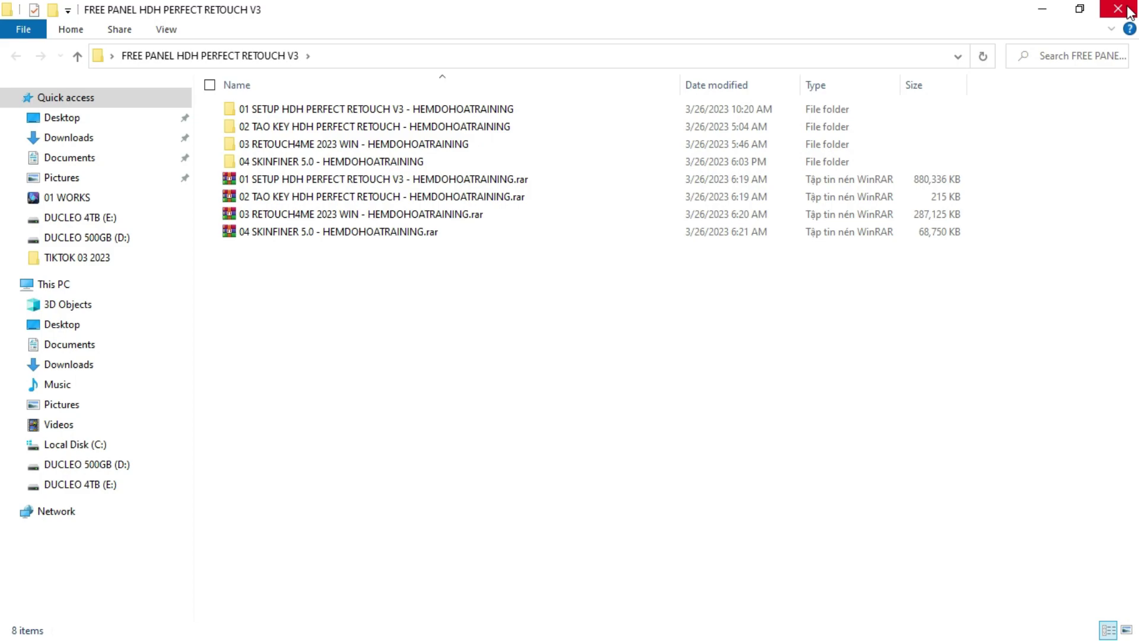
pyautogui.click(1118, 9)
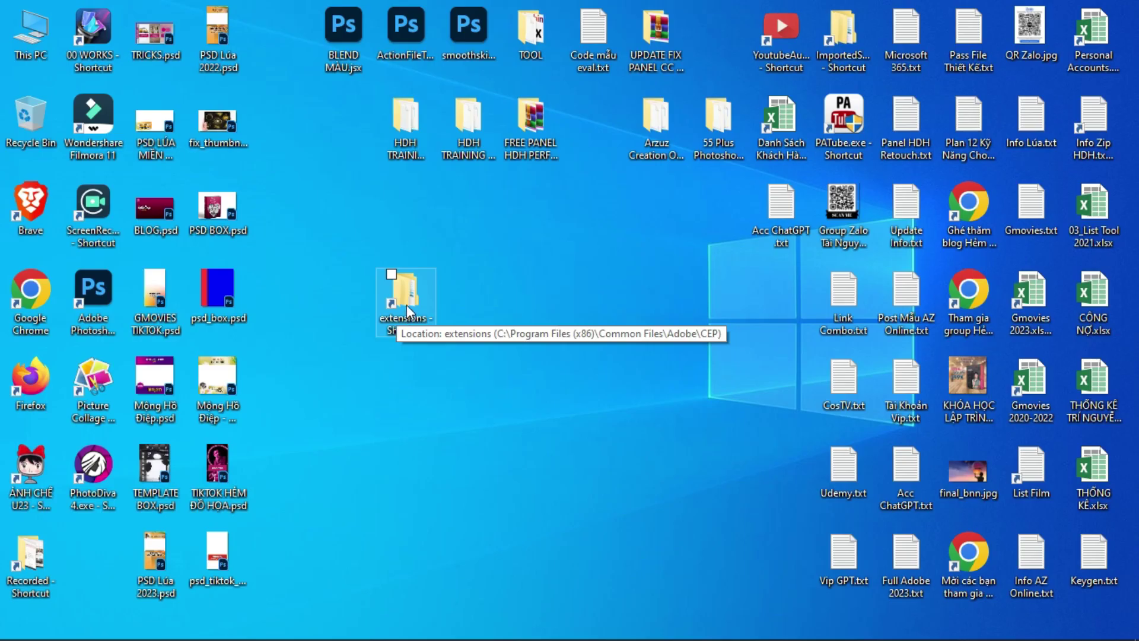
pyautogui.doubleClick(407, 305)
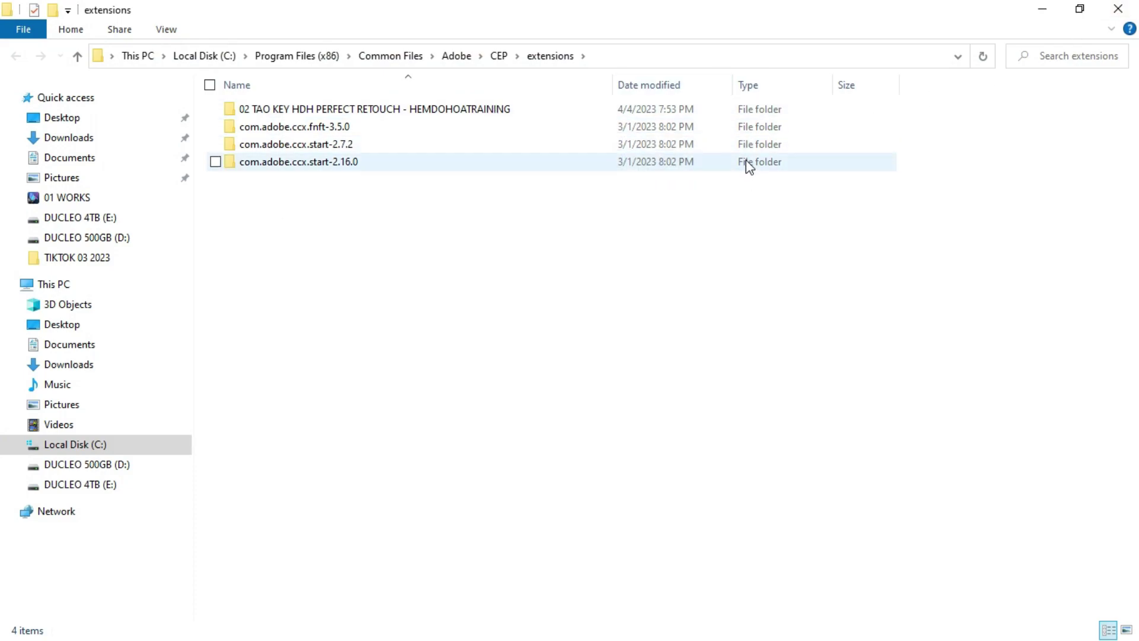
pyautogui.click(1043, 9)
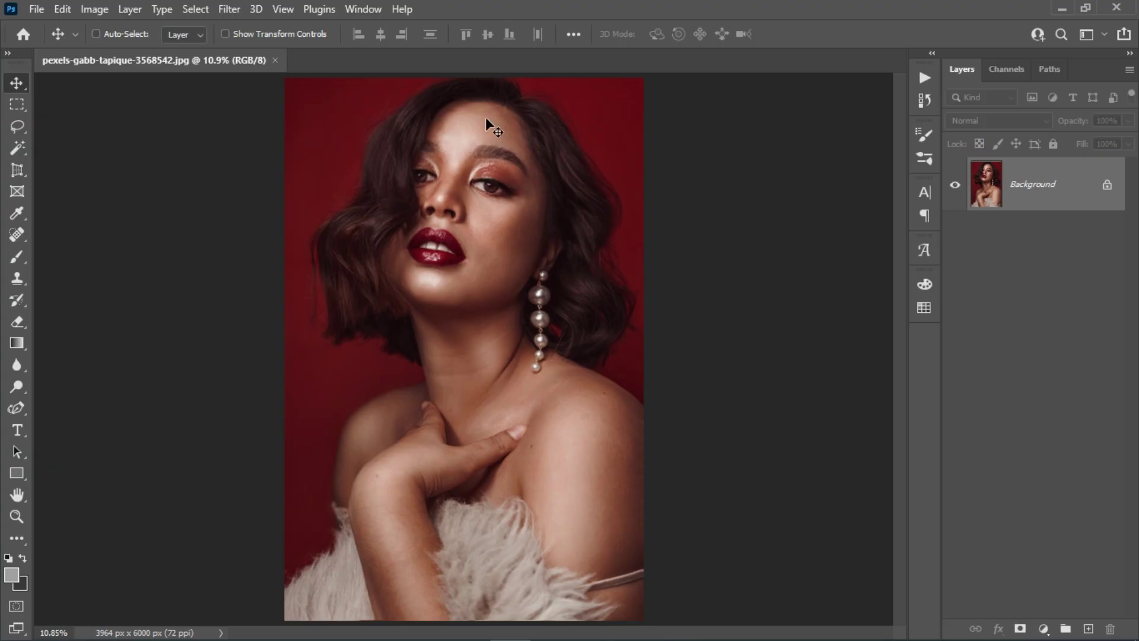
# Open KÍCH HOẠT HDH PERFECT RETOUCH from Window > Extensions (legacy) and place it left of the photo
pyautogui.click(372, 9)
pyautogui.moveTo(445, 85)
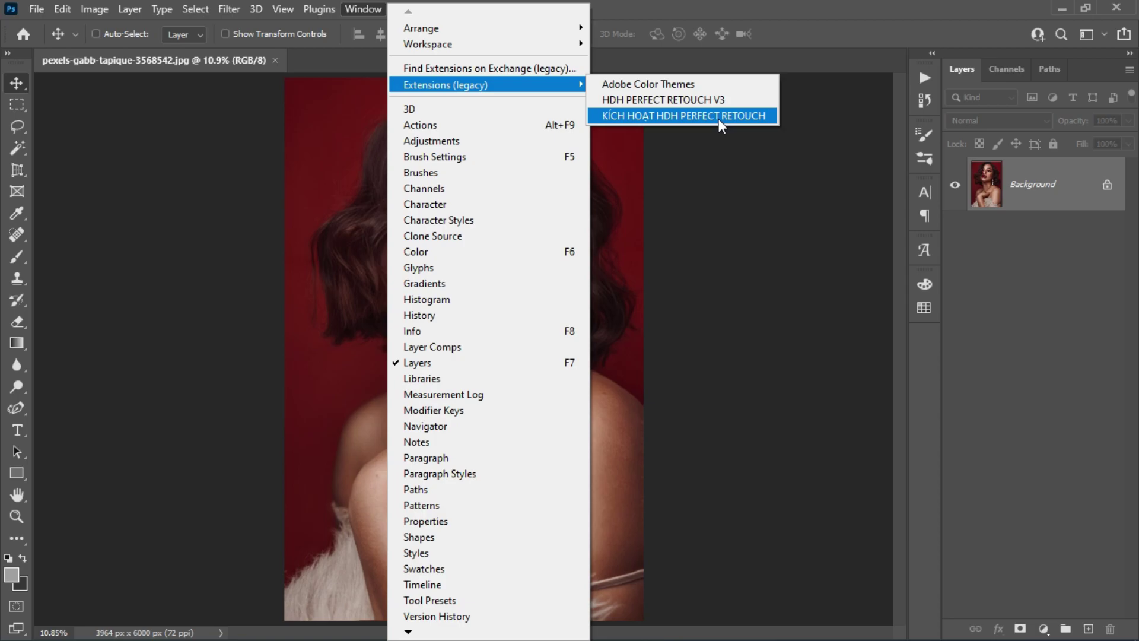
pyautogui.click(720, 119)
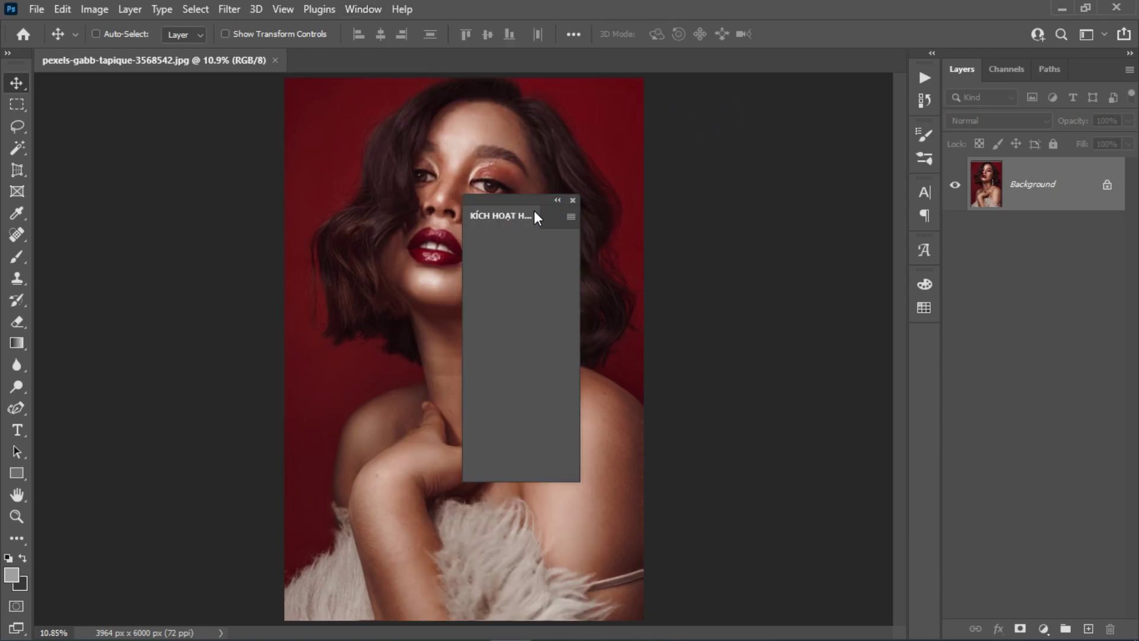
pyautogui.moveTo(508, 220); pyautogui.dragTo(139, 148)
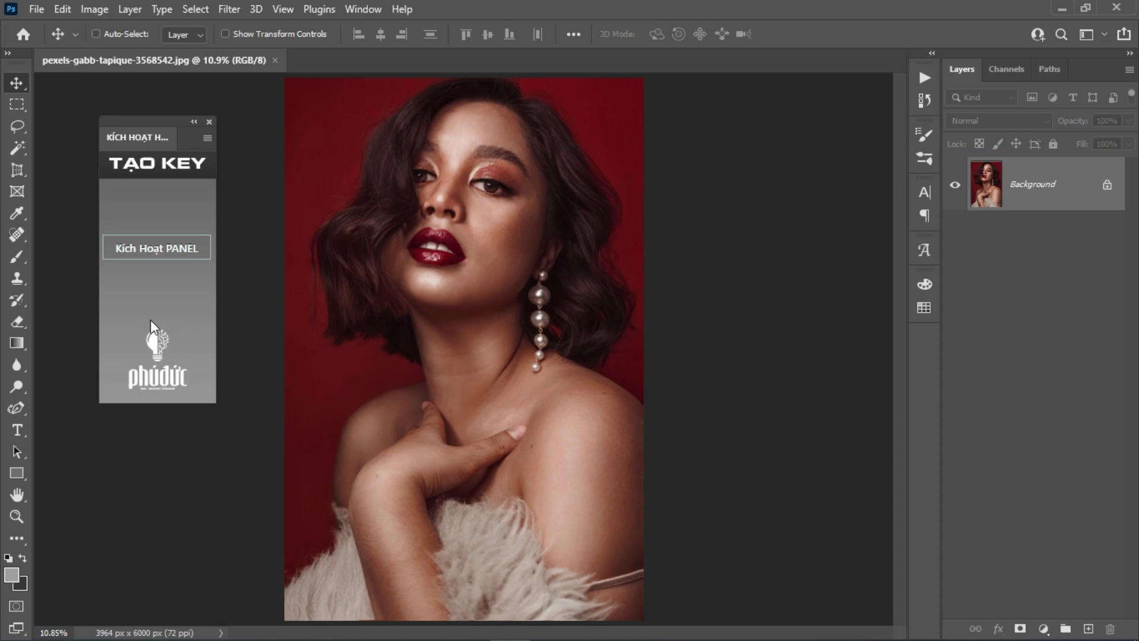
pyautogui.click(362, 9)
pyautogui.click(459, 85)
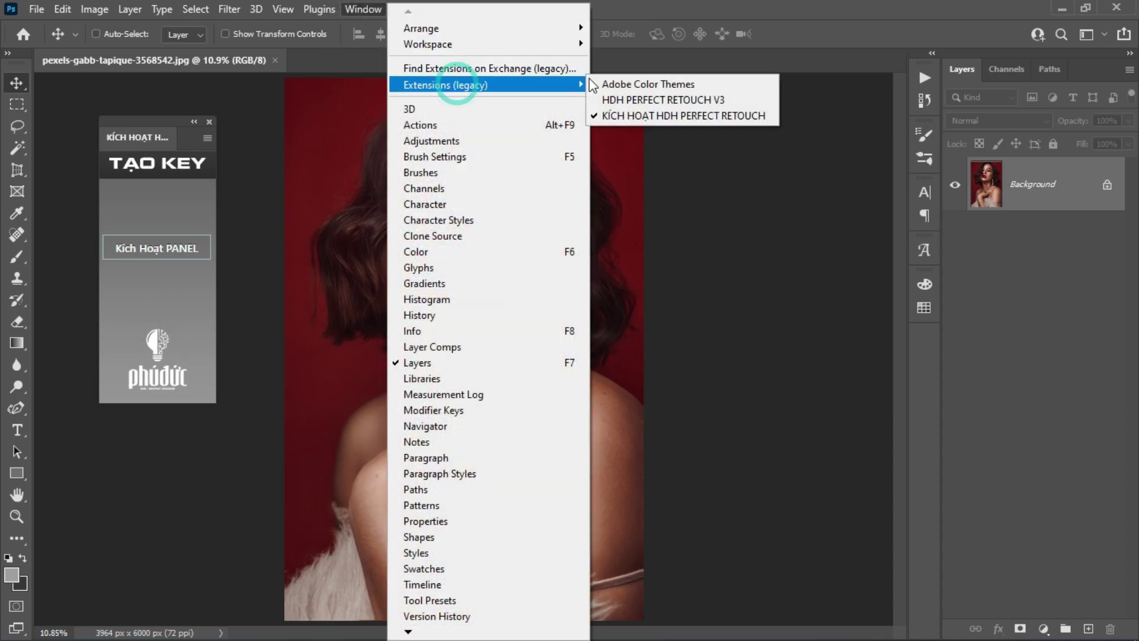
# Show the HDH PERFECT RETOUCH V3 panel with its RETOUCH AUTO and CÔNG CỤ NÂNG CAO tools
pyautogui.click(653, 100)
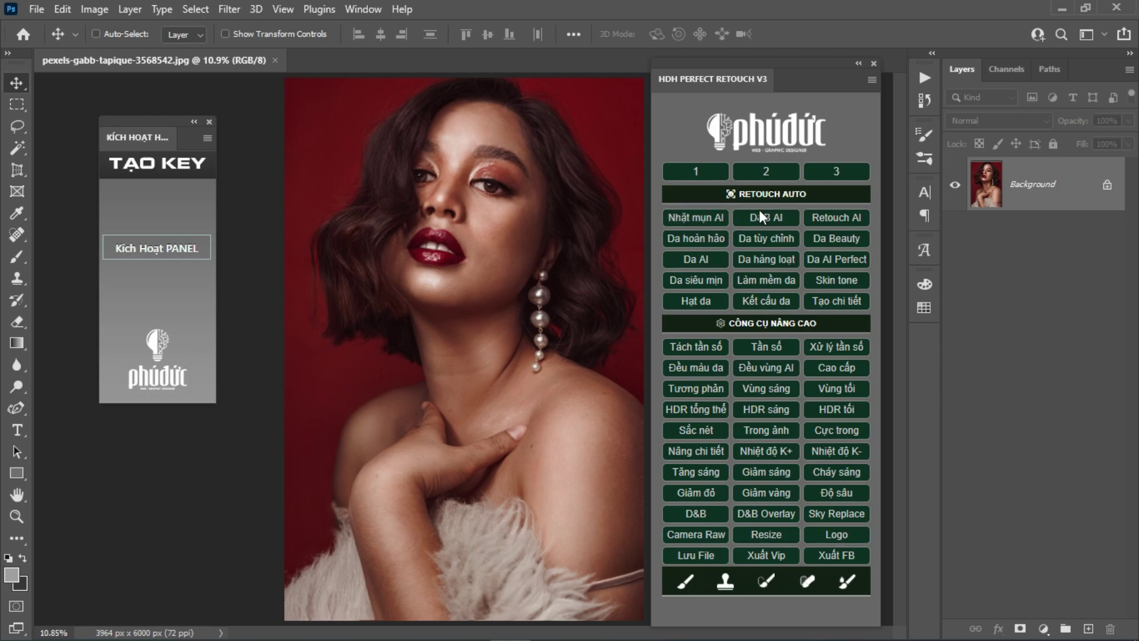
# Open Kích Hoạt PANEL, enter a serial number in Số Seri and choose Vĩnh viễn duration
pyautogui.click(165, 251)
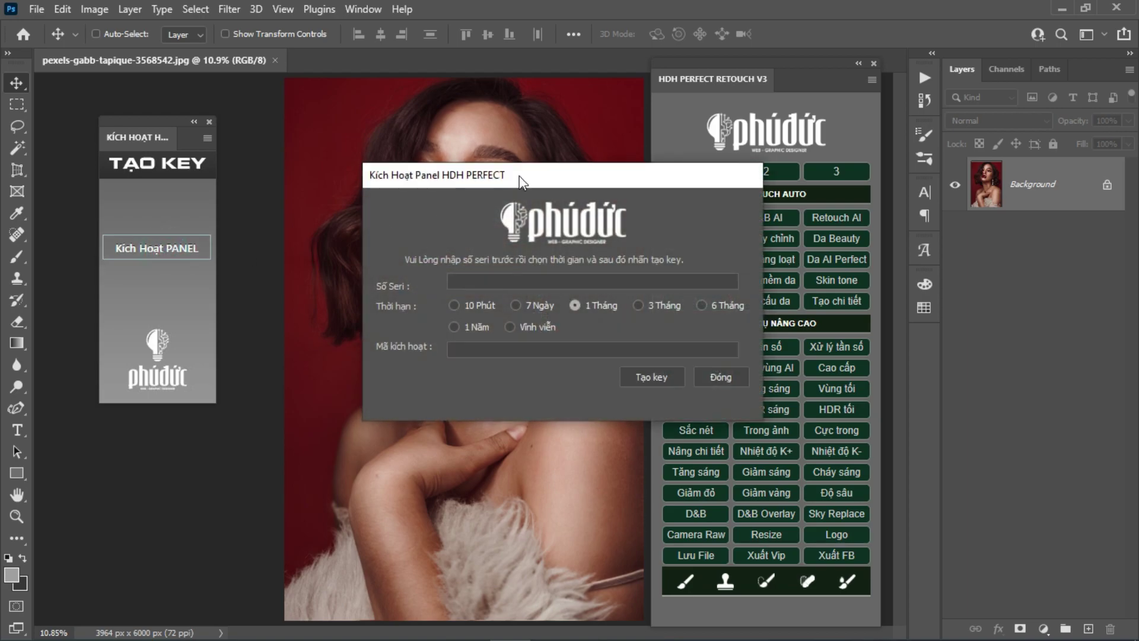
pyautogui.click(469, 280)
pyautogui.write('dgegegerhhrthh')
pyautogui.write('hhh')
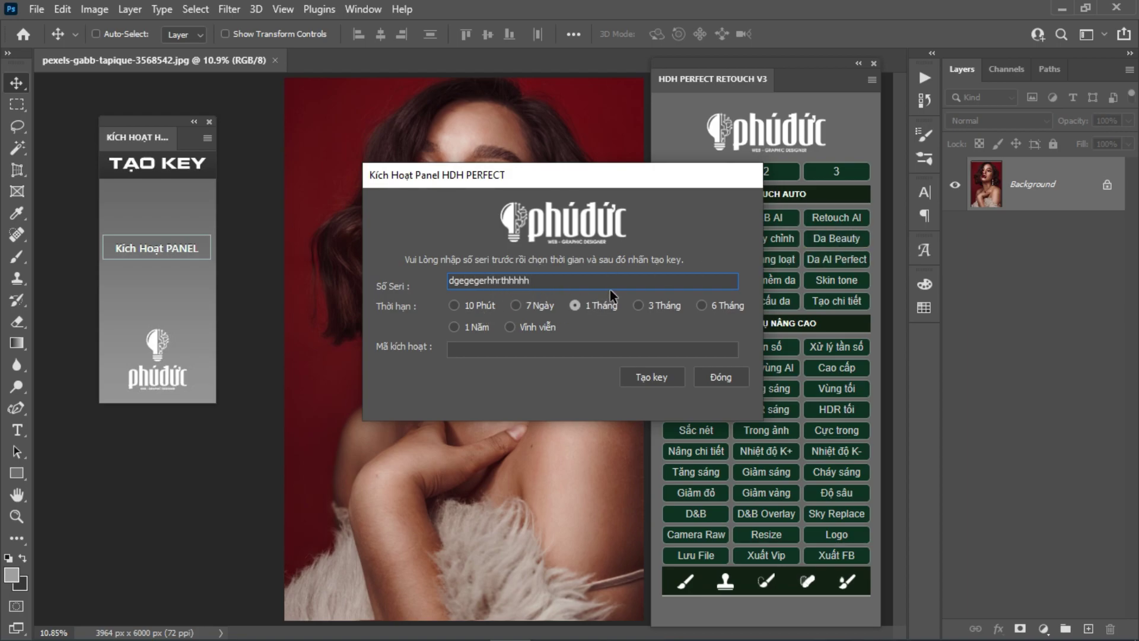
pyautogui.click(511, 327)
# Enter the activation code in Mã kích hoạt and reposition the dialog
pyautogui.moveTo(636, 178); pyautogui.dragTo(533, 150)
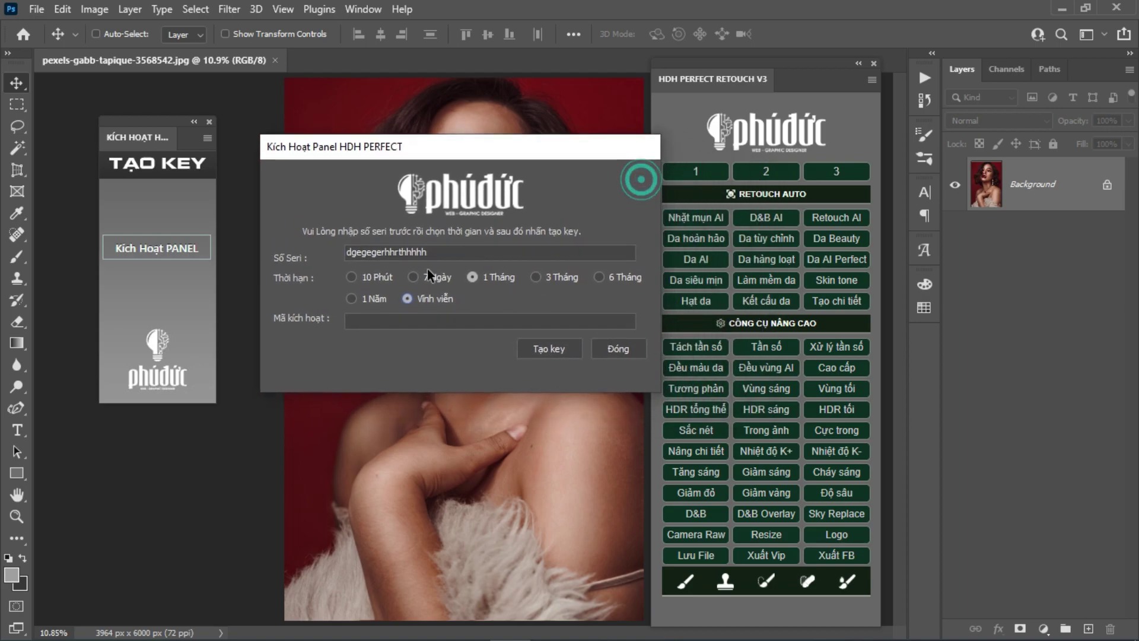
pyautogui.click(366, 321)
pyautogui.write('rhgerhrthhhhhhhr')
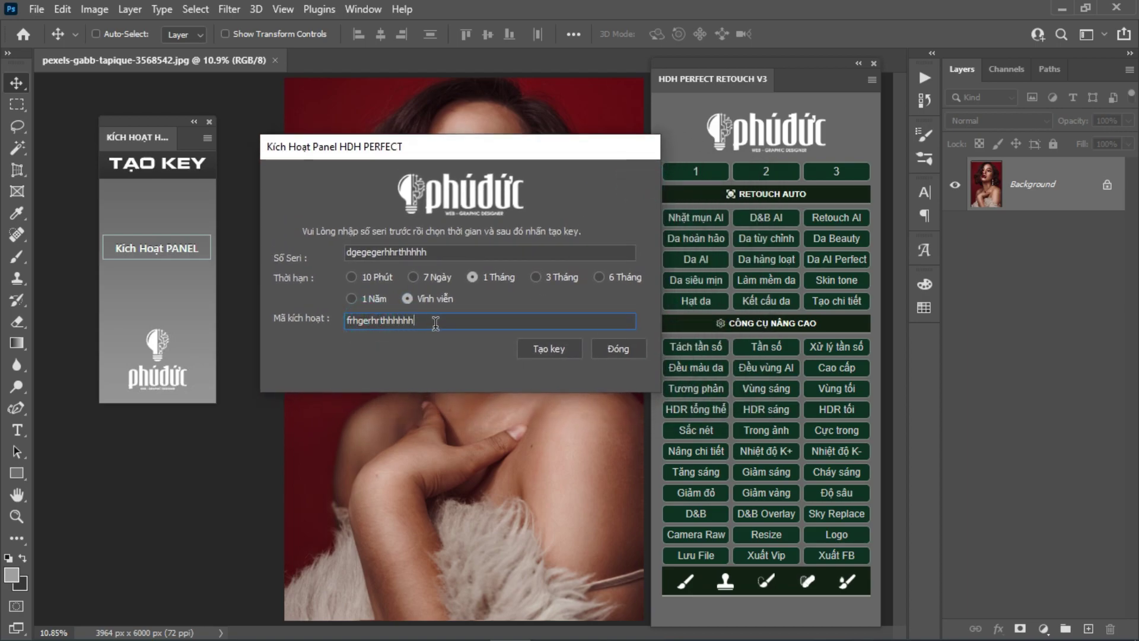
pyautogui.write('tuty')
pyautogui.doubleClick(457, 322)
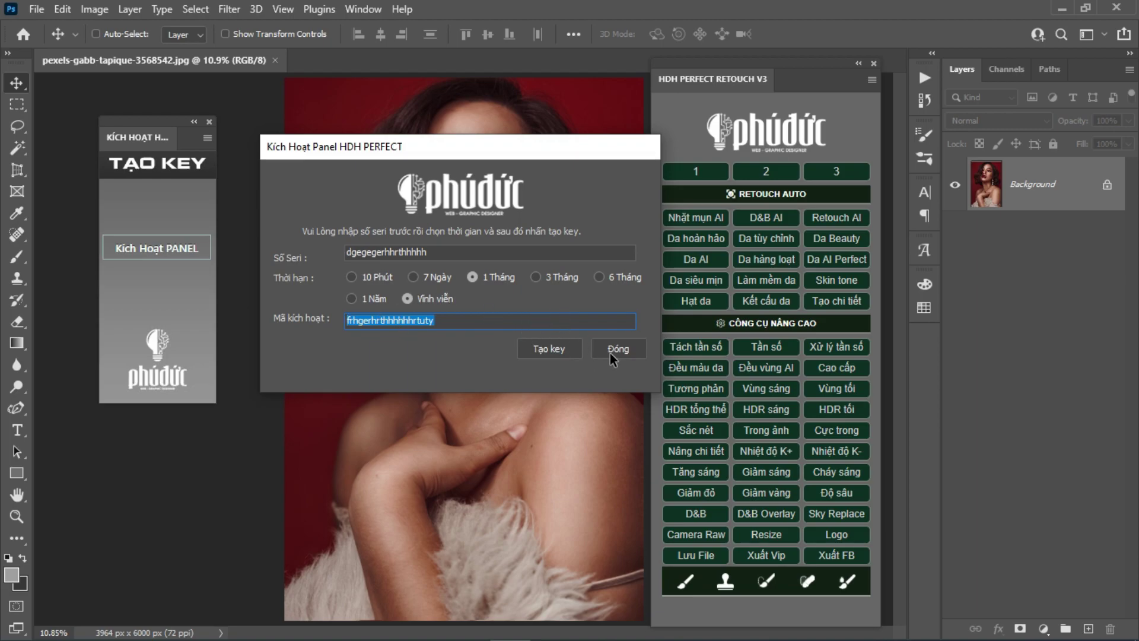
pyautogui.moveTo(610, 357); pyautogui.dragTo(592, 352)
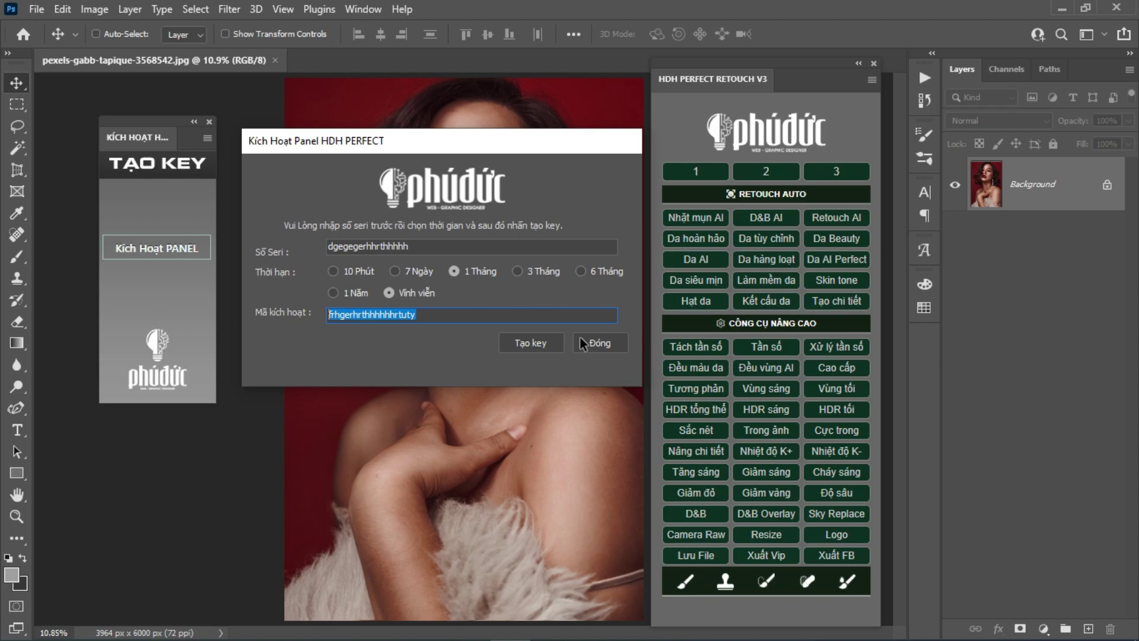
# Deselect the activation code text and dismiss the dialog with Đóng
pyautogui.click(466, 315)
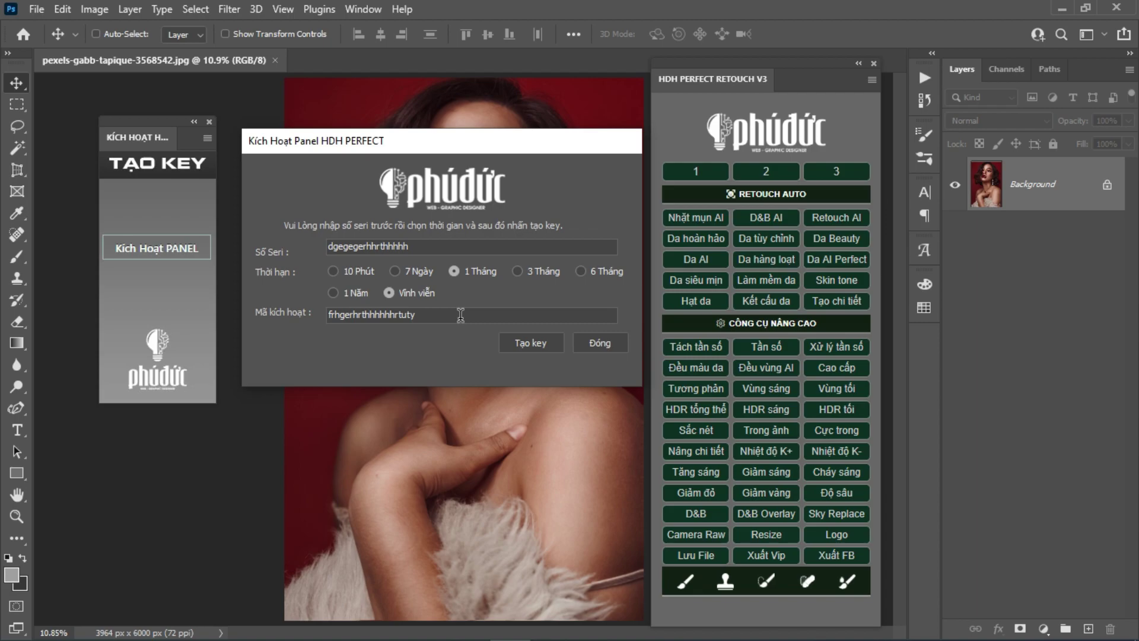
pyautogui.click(600, 343)
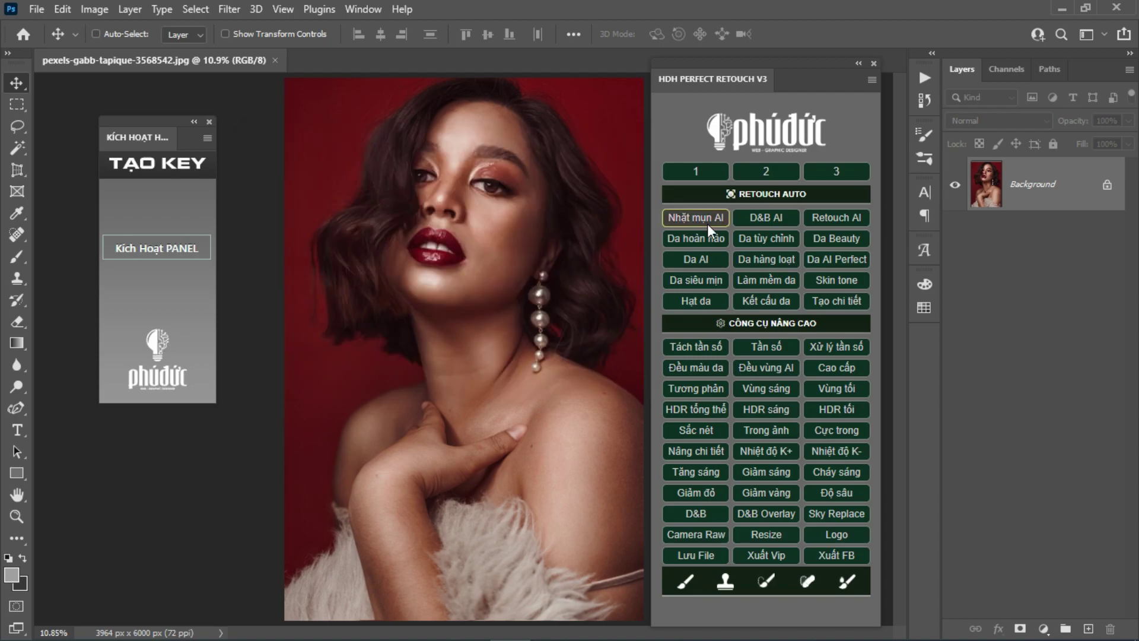